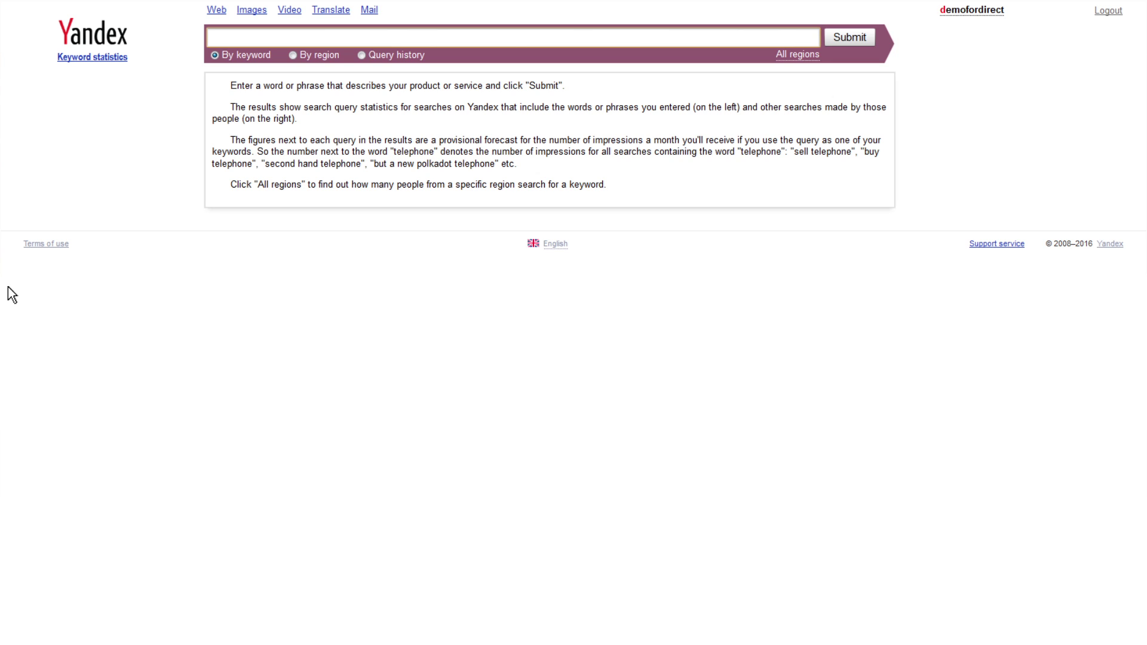
# Set the statistics region to Russia and run the 'buy furniture' keyword query
pyautogui.click(812, 56)
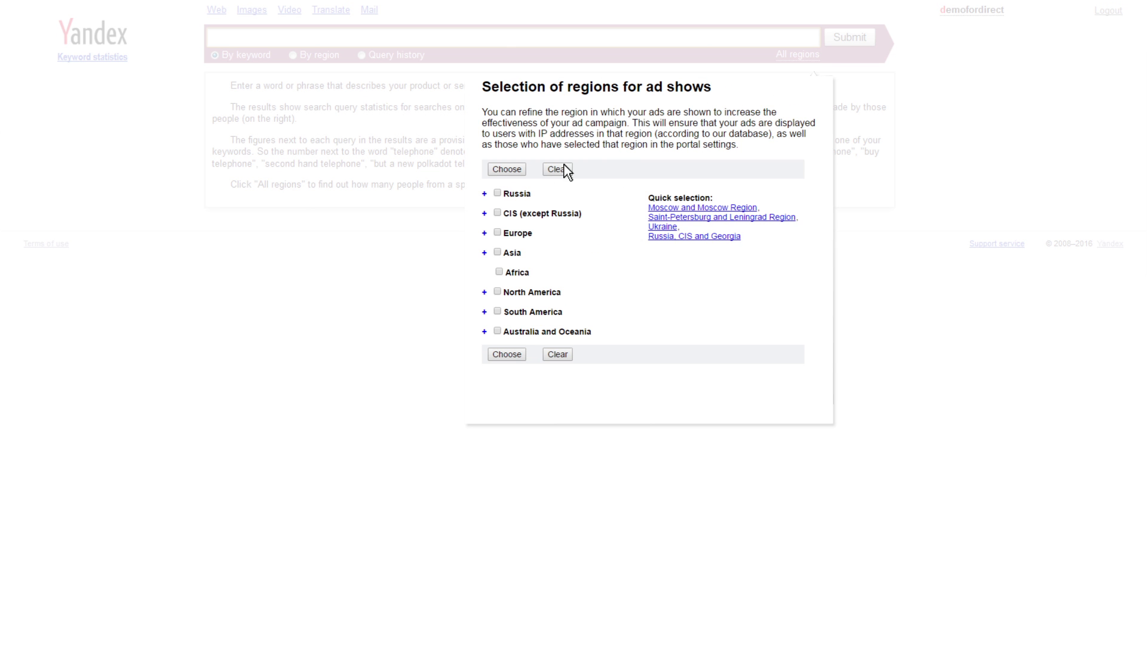
pyautogui.click(497, 193)
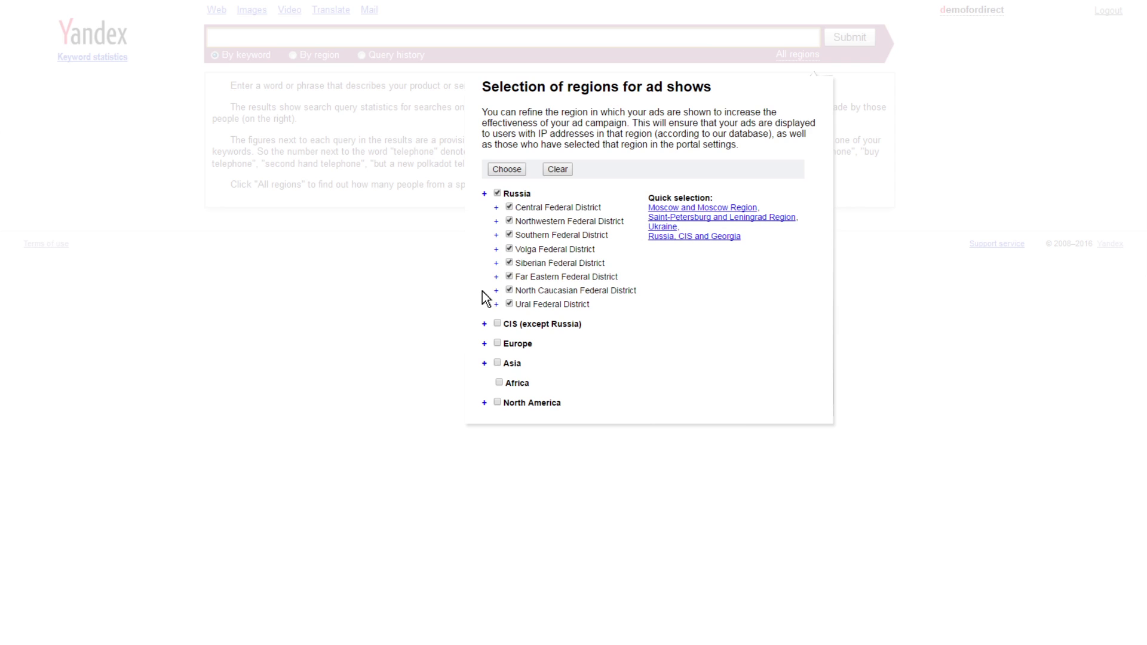
pyautogui.click(507, 170)
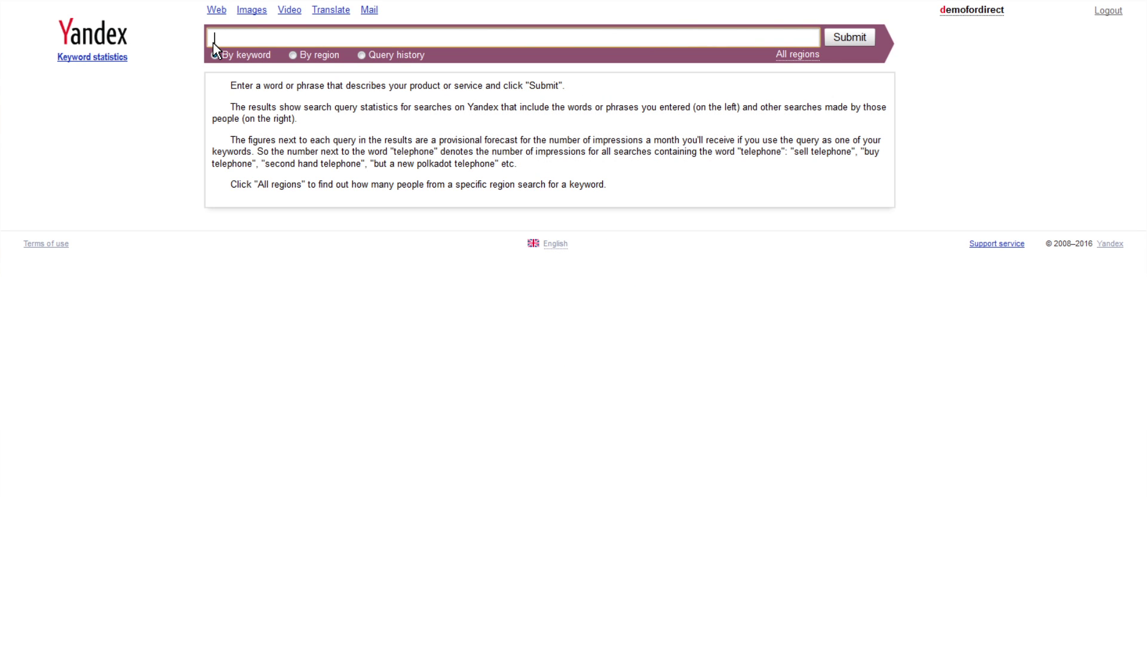
pyautogui.write('buy furniture')
pyautogui.click(866, 38)
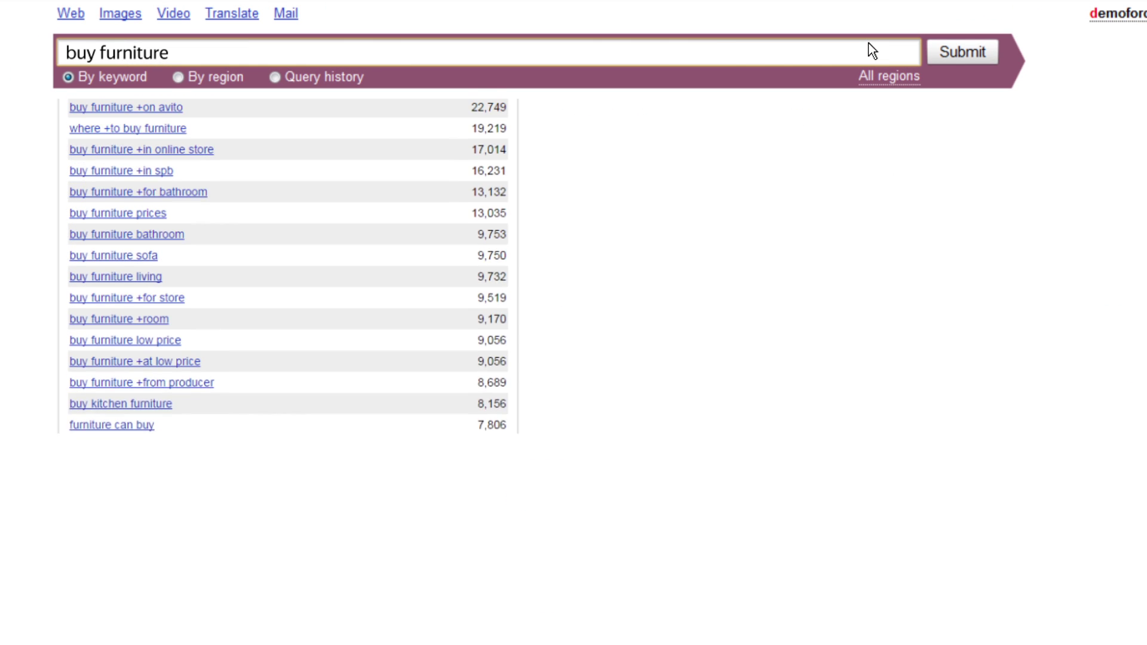